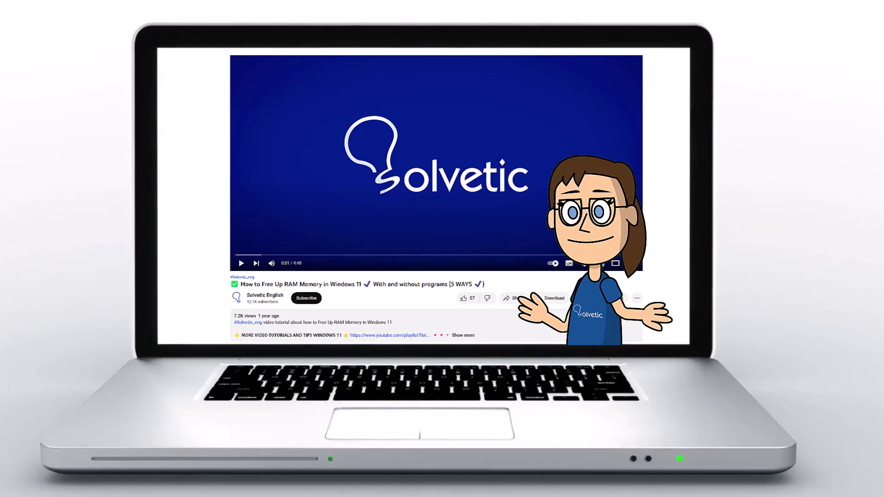
Step: Bring up the Windows 11 desktop where the Steam restart walkthrough begins
left_click(469, 336)
scroll(436, 198, "down", 3)
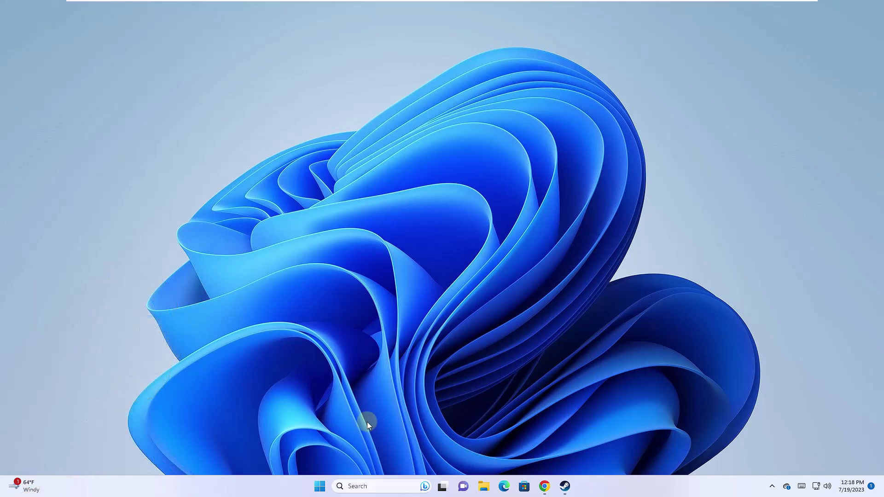
Step: End the Steam Client WebHelper task in Task Manager, then close Task Manager
right_click(320, 486)
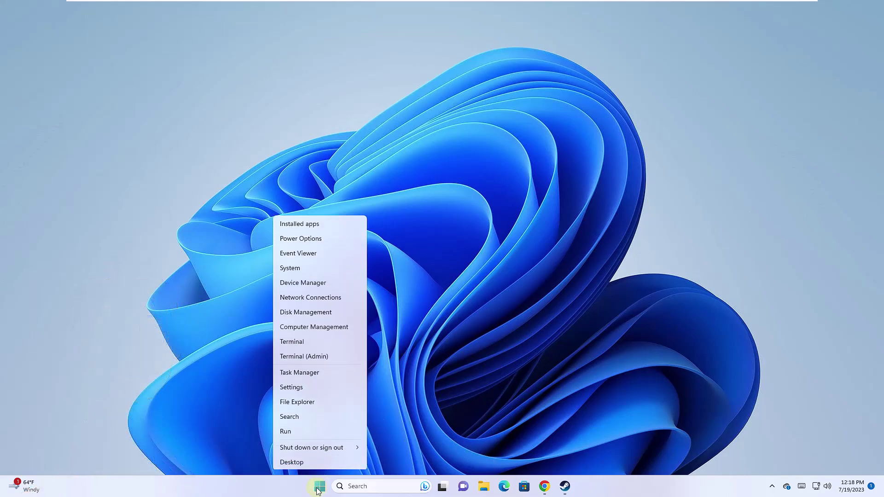
left_click(339, 368)
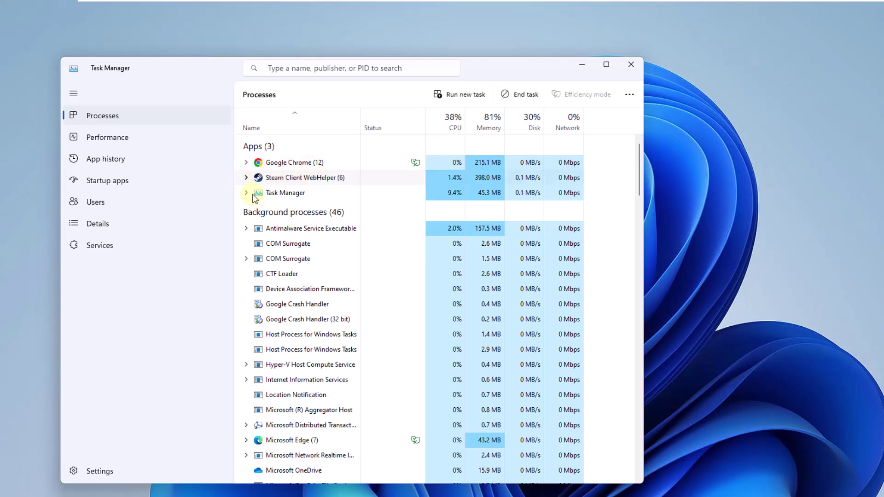
left_click(529, 97)
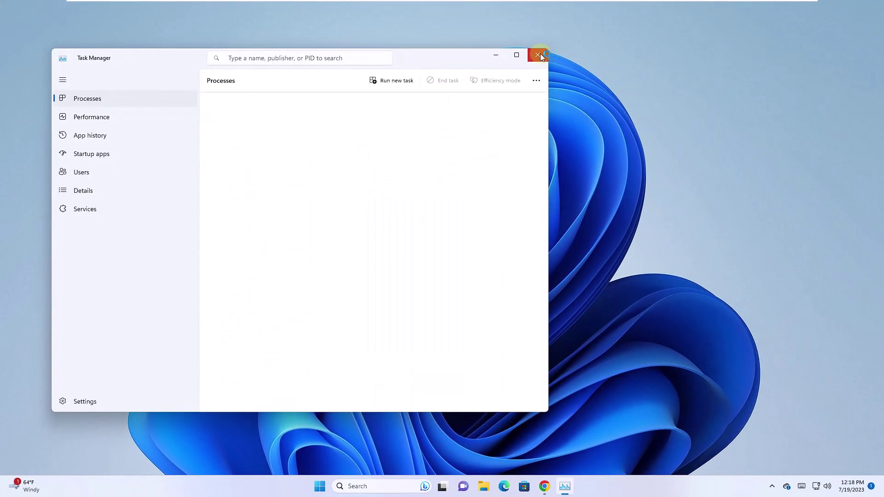
left_click(538, 55)
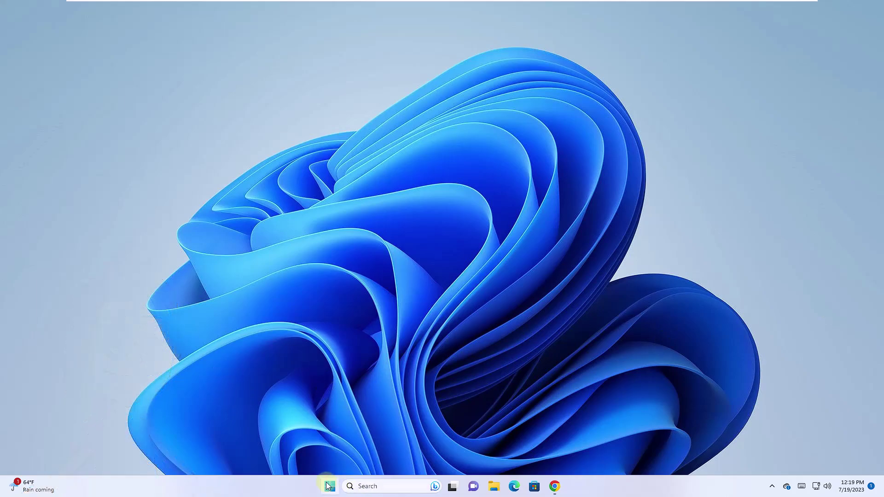
Step: Launch Steam from a Start search for 'steam', then minimize its Library window
left_click(328, 487)
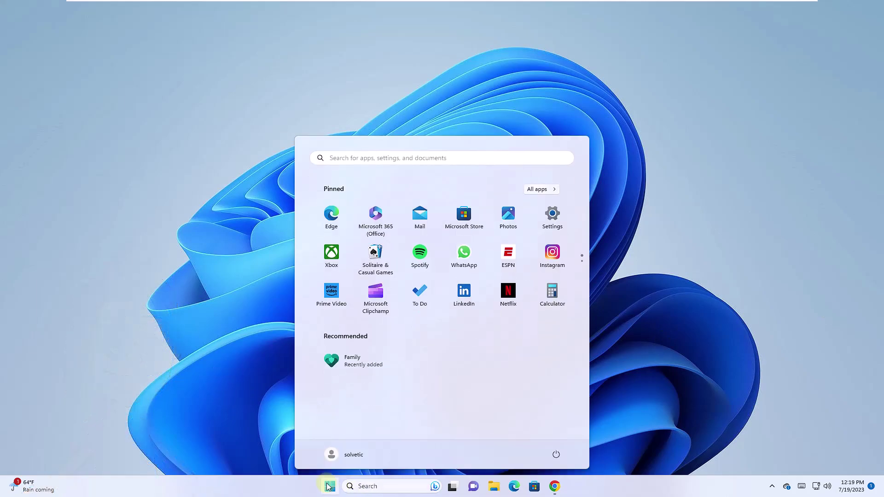
type("stea")
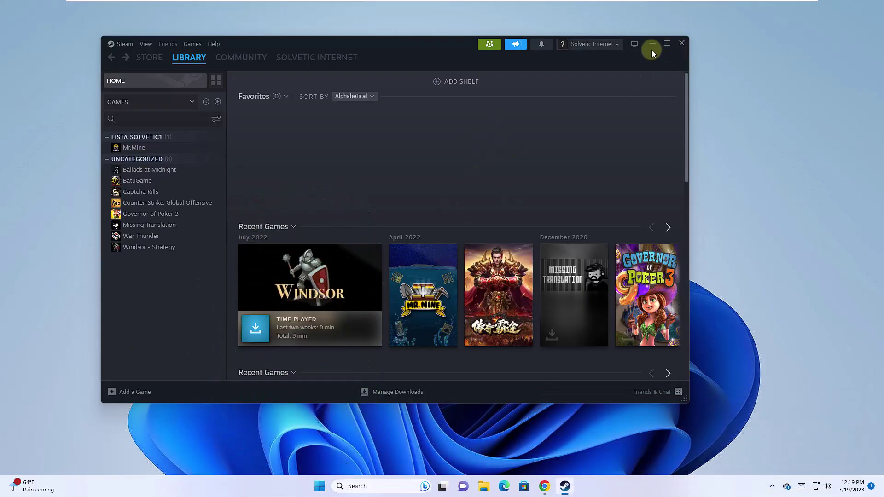
left_click(652, 44)
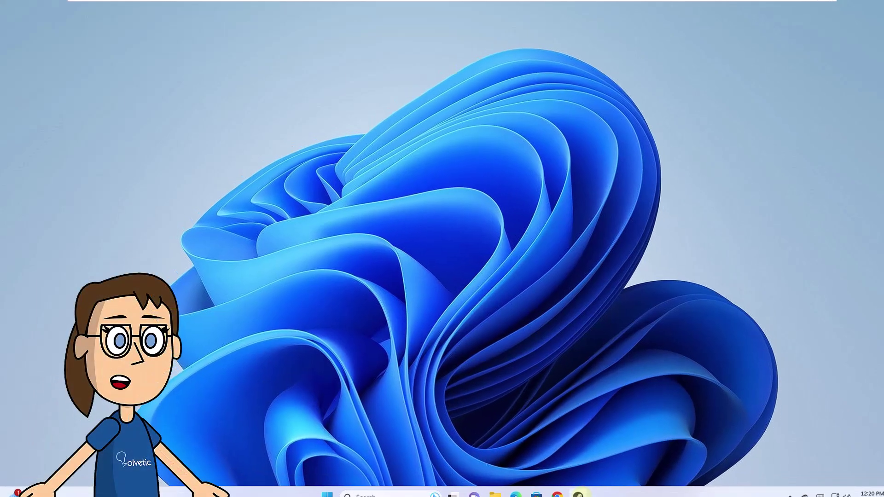
Step: Set Steam's Downloads region to Canada - Toronto and restart Steam to apply it
left_click(564, 486)
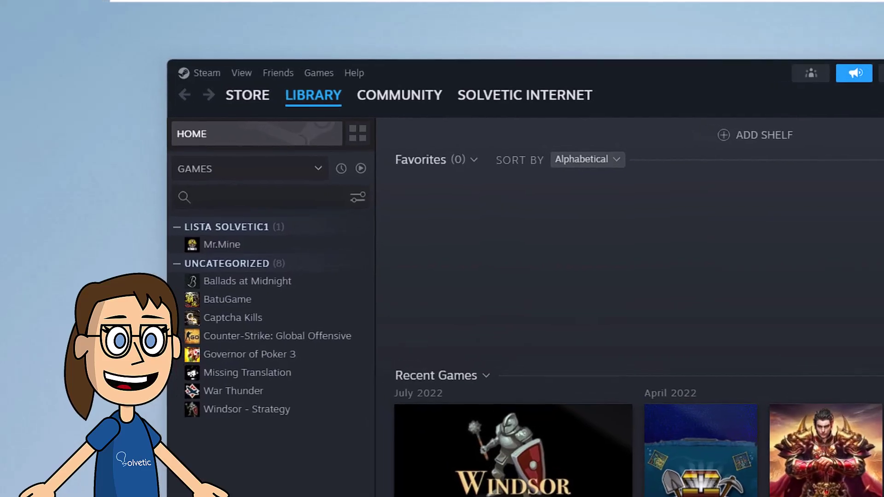
left_click(206, 74)
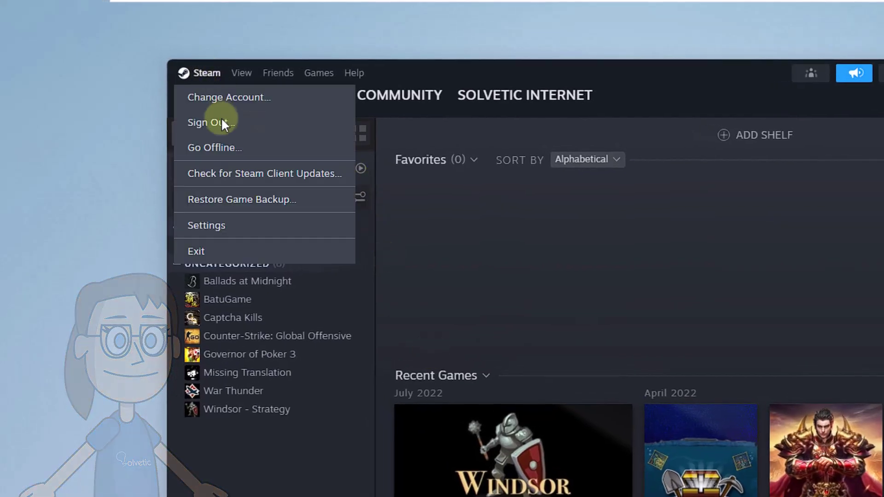
left_click(242, 226)
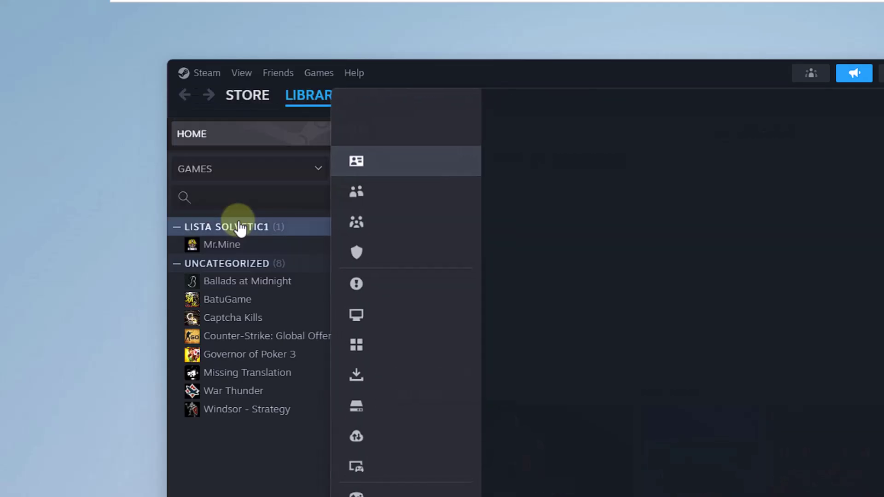
left_click(384, 374)
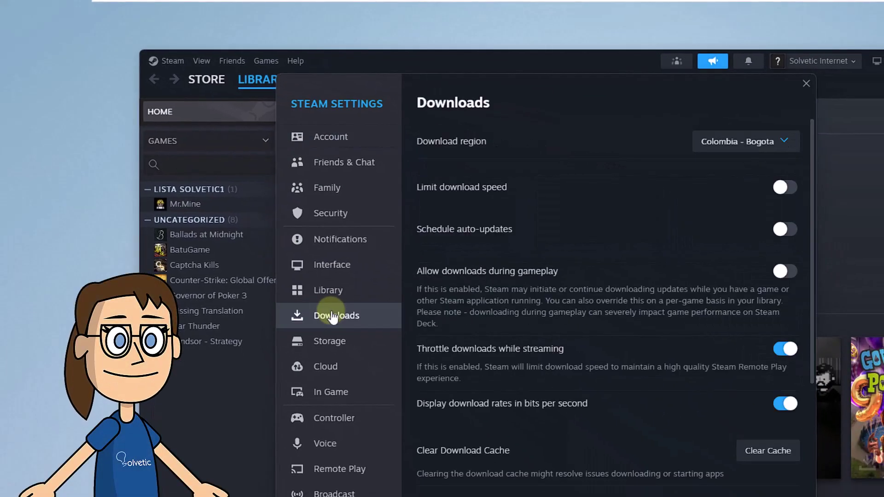
left_click(745, 143)
scroll(694, 359, "down", 5)
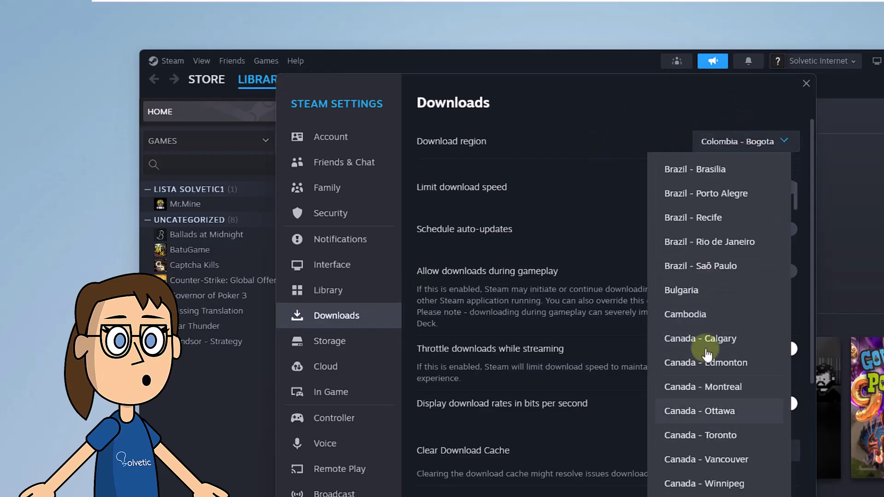
left_click(715, 436)
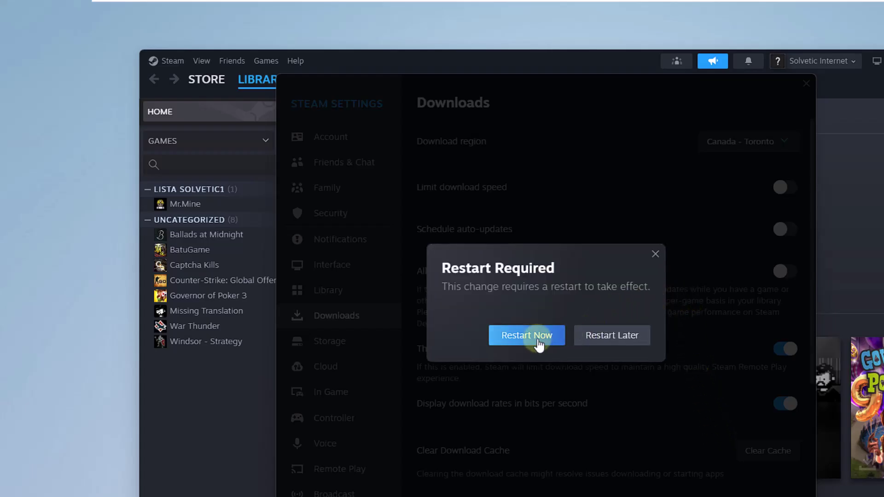
left_click(532, 338)
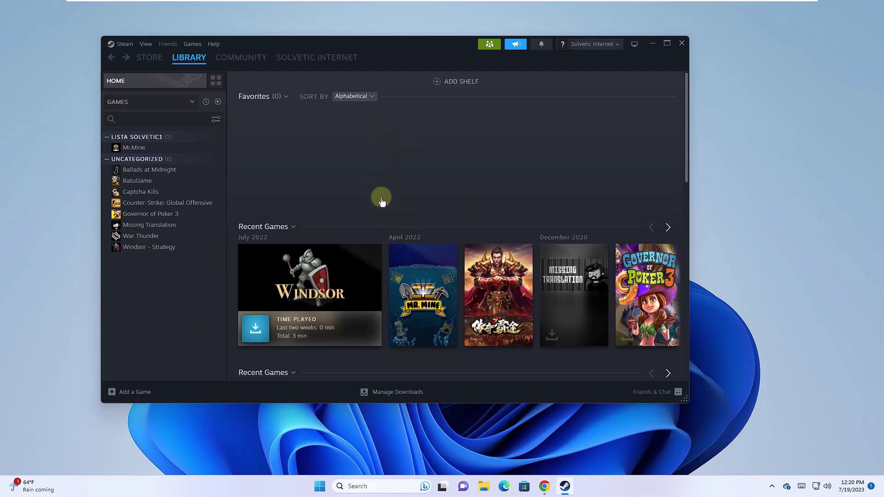
Step: Minimize Steam, confirm all services show Normal on steamstat.us in Chrome, then minimize Chrome
left_click(653, 44)
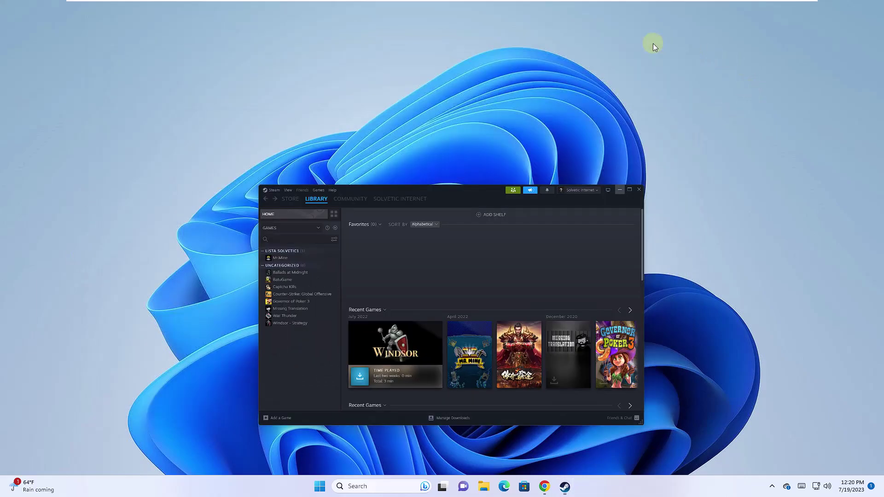
left_click(544, 486)
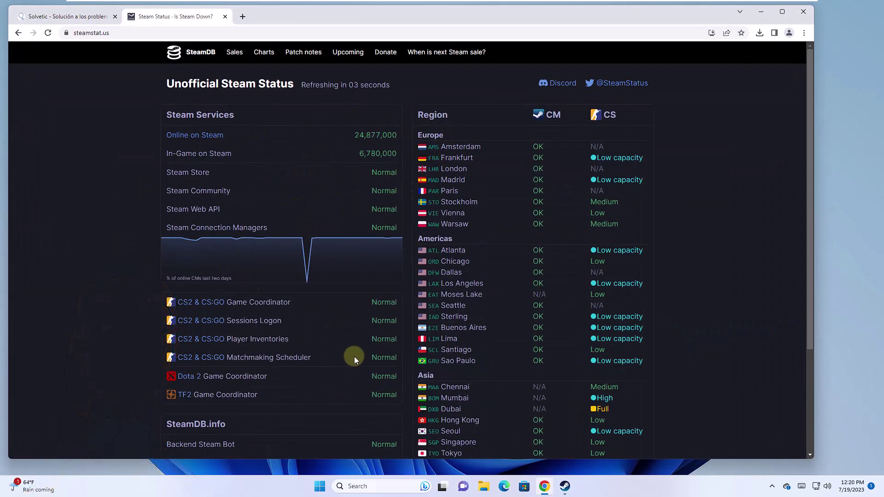
left_click(765, 16)
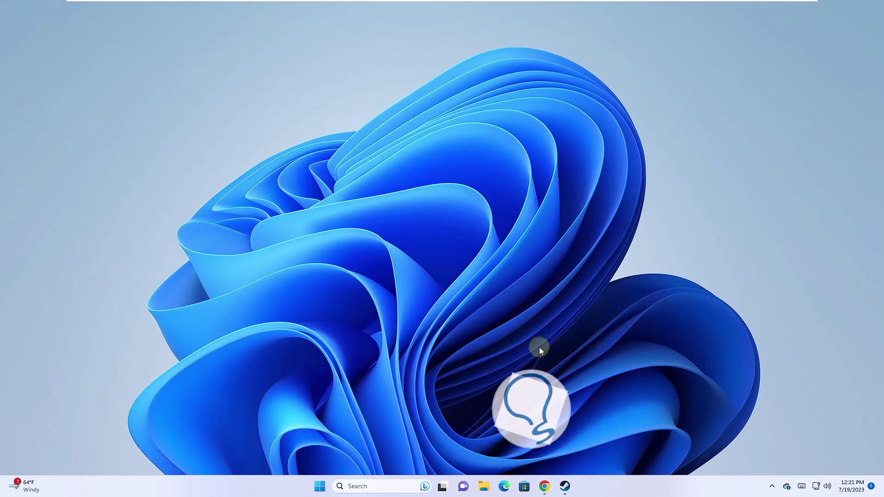
Step: Repair the C:\Program Files (x86)\Steam library folder in Storage settings, then close Settings and minimize Steam
left_click(566, 484)
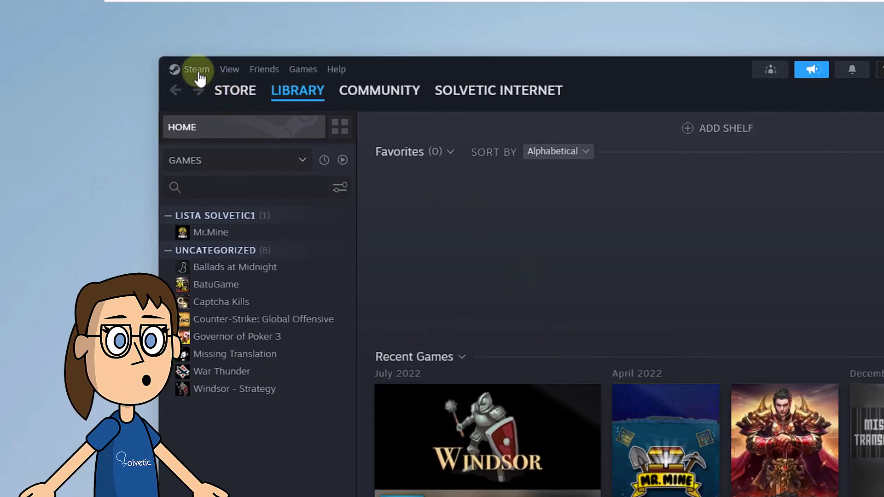
left_click(192, 69)
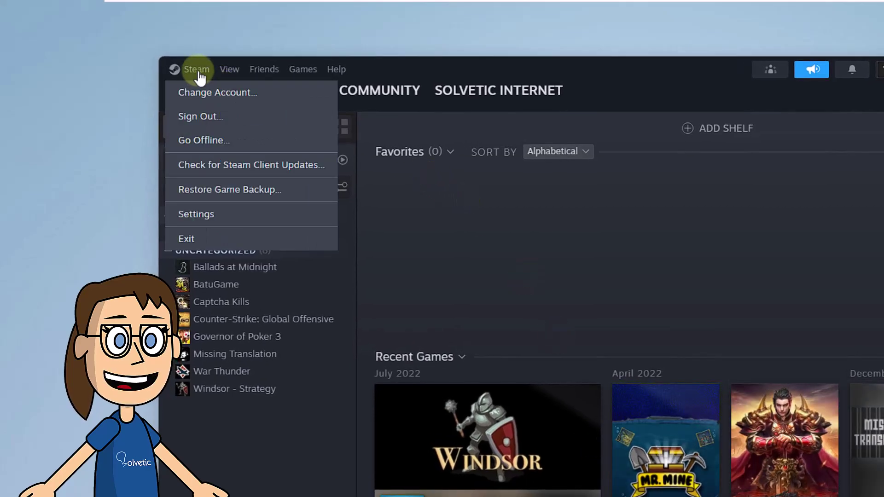
left_click(213, 215)
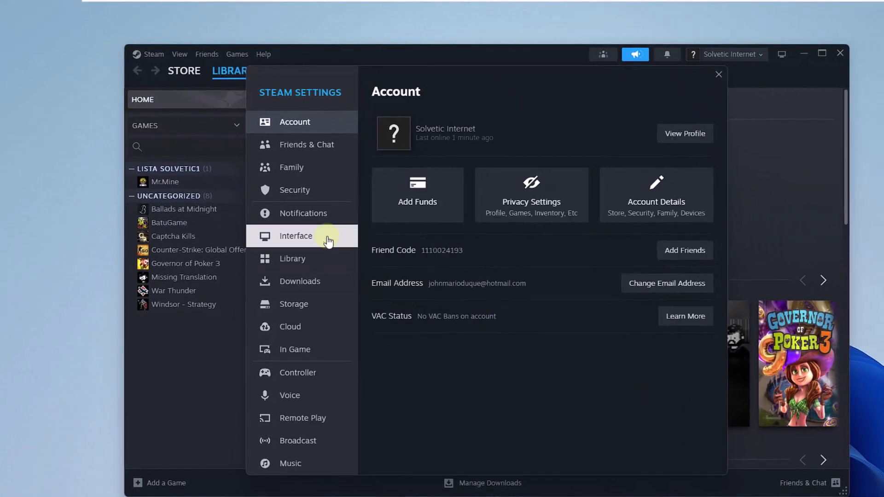
left_click(307, 308)
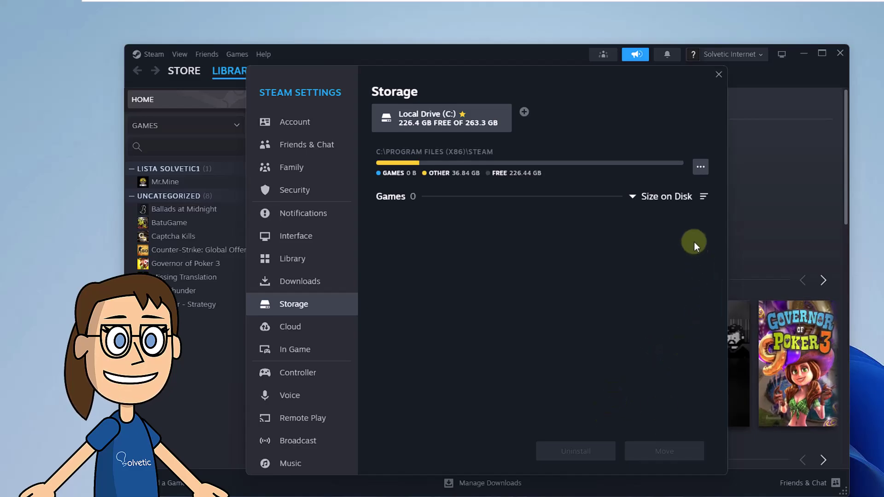
left_click(699, 169)
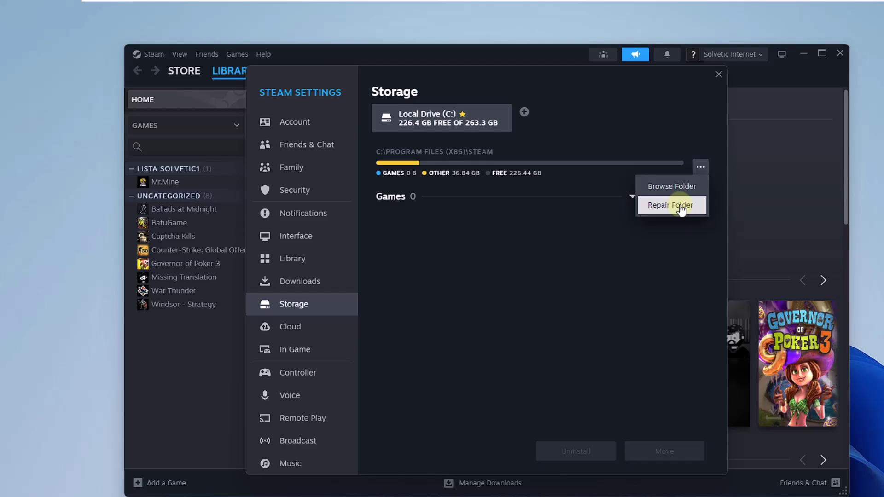
left_click(680, 208)
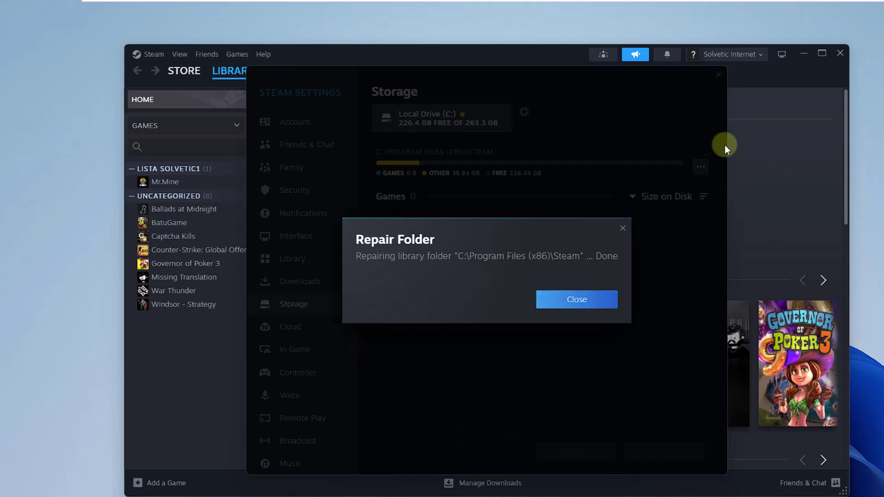
left_click(543, 300)
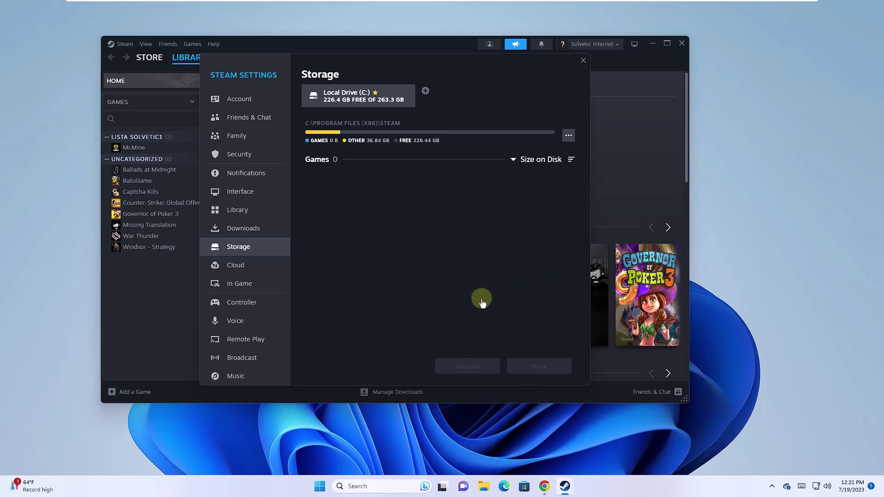
left_click(583, 60)
left_click(650, 43)
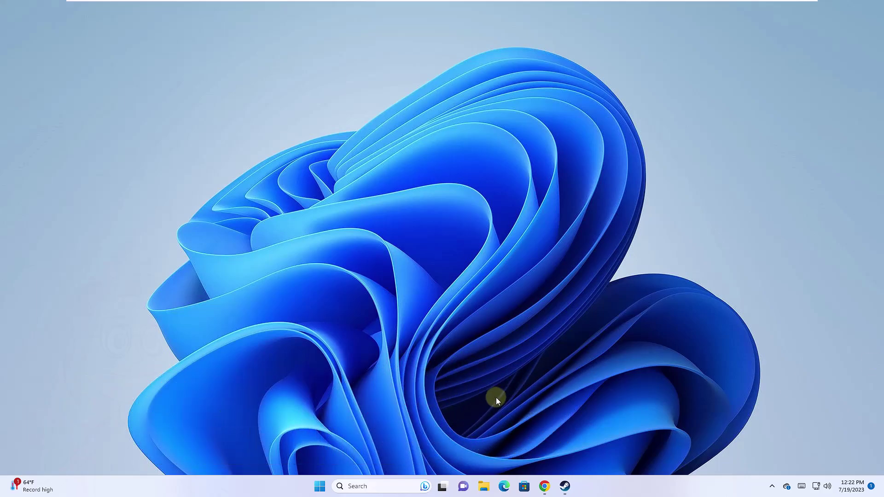
Step: Run a Speedtest in Chrome, blocking location access; results: 9.13 Mbps down, 9.44 Mbps up
left_click(544, 486)
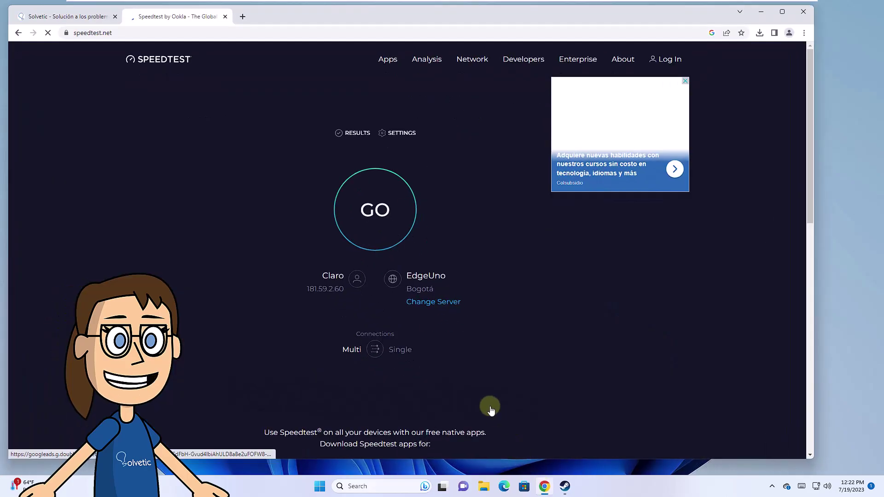
left_click(375, 210)
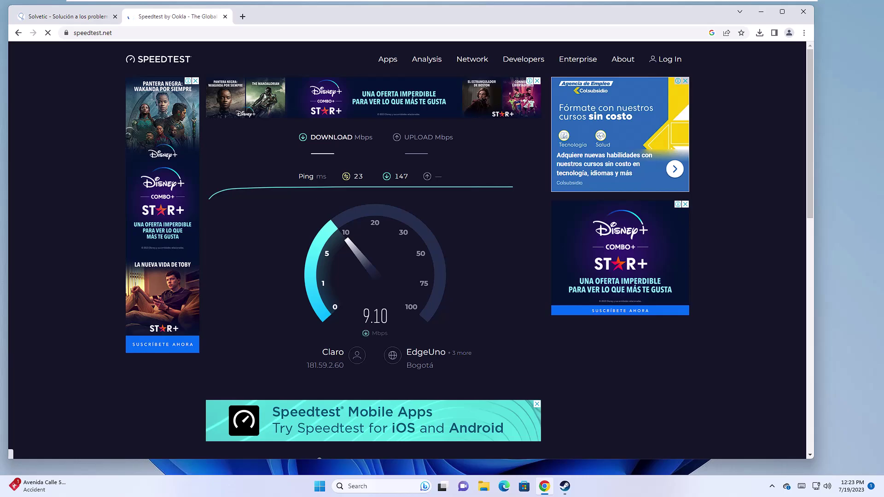
left_click(183, 84)
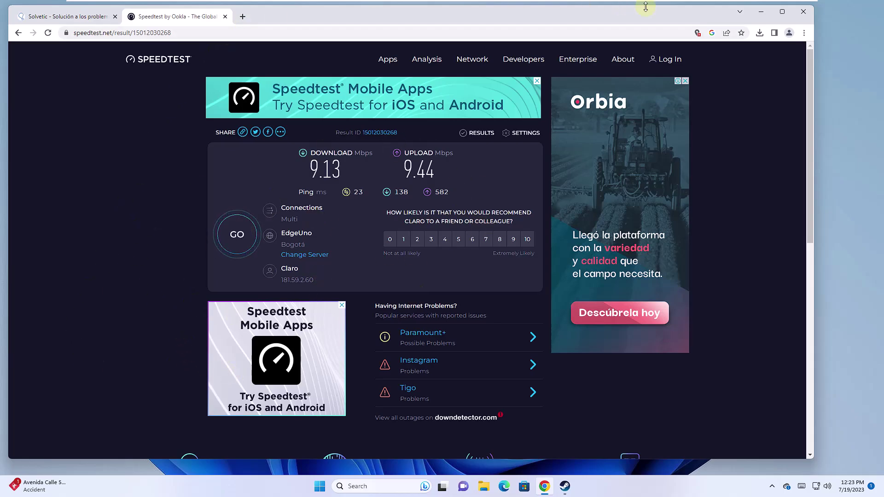
Step: Minimize Chrome and browse File Explorer to C:\Program Files (x86)\Steam
left_click(762, 12)
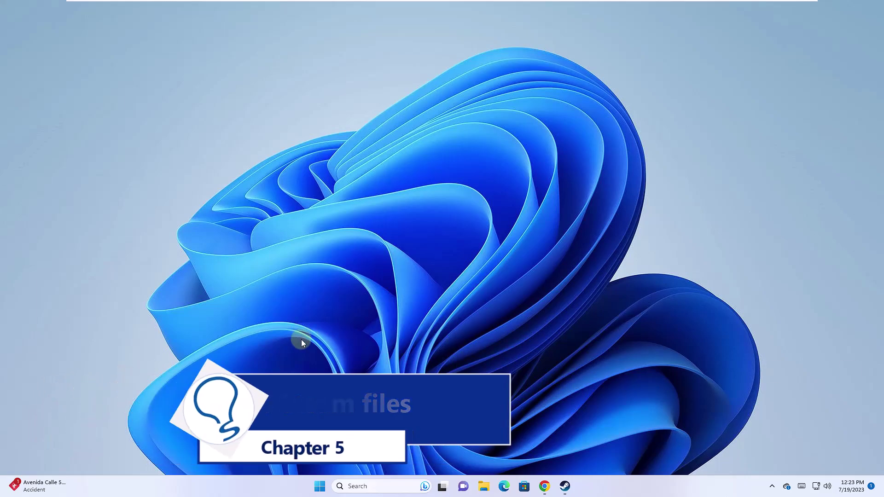
left_click(481, 488)
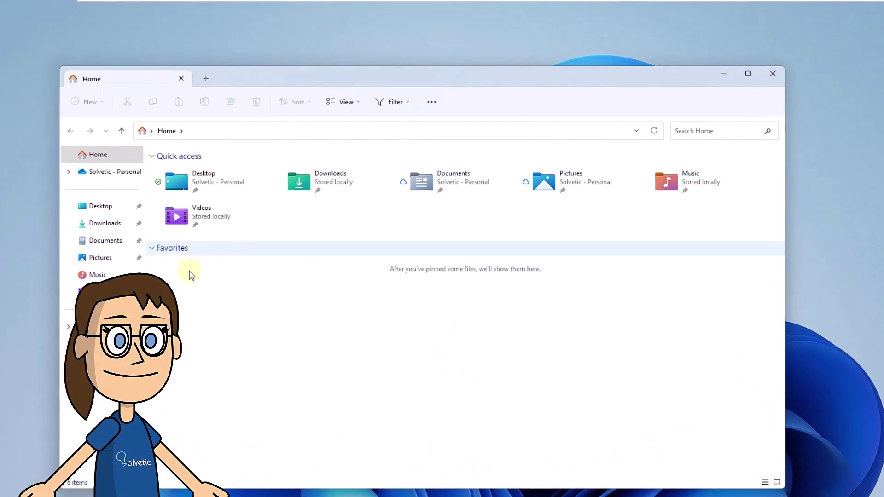
left_click(97, 327)
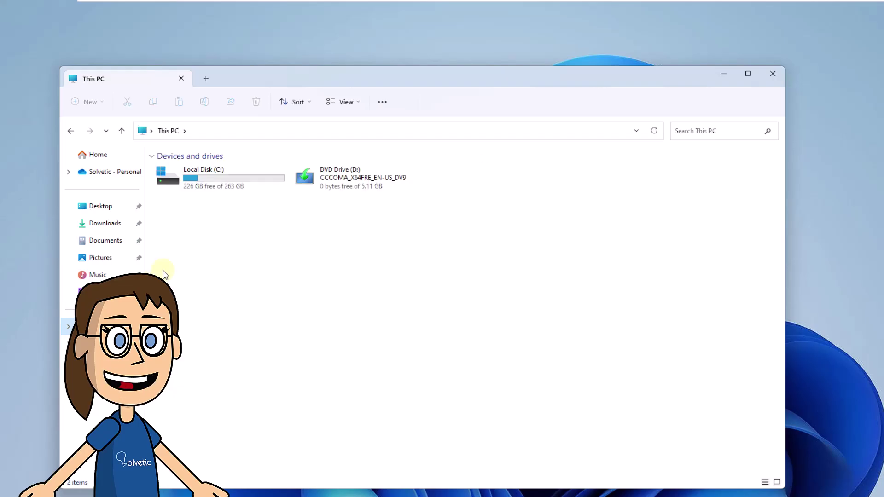
double_click(216, 187)
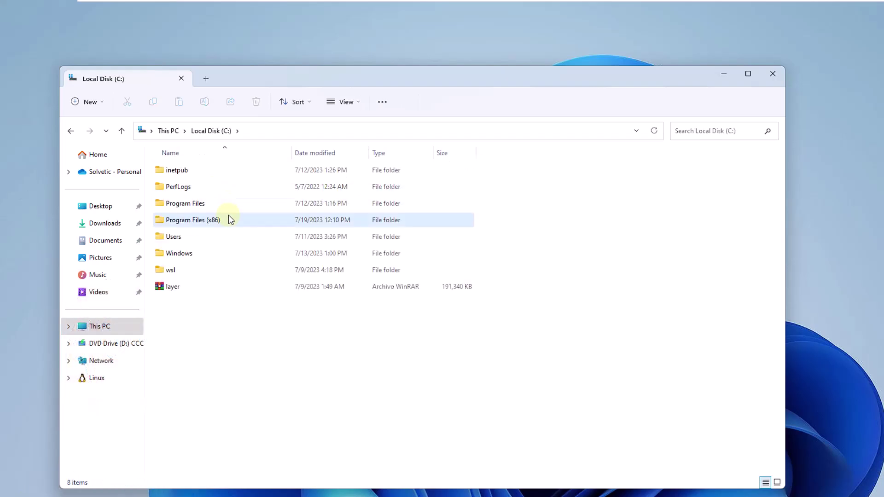
double_click(229, 216)
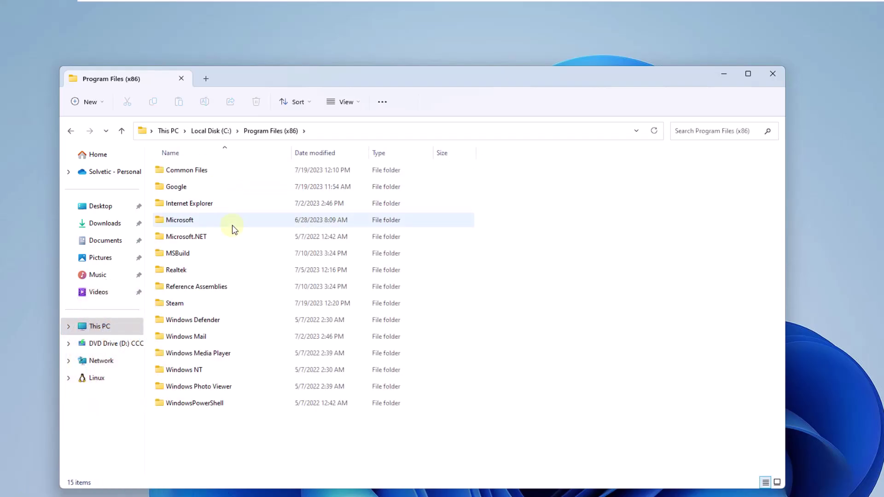
double_click(229, 305)
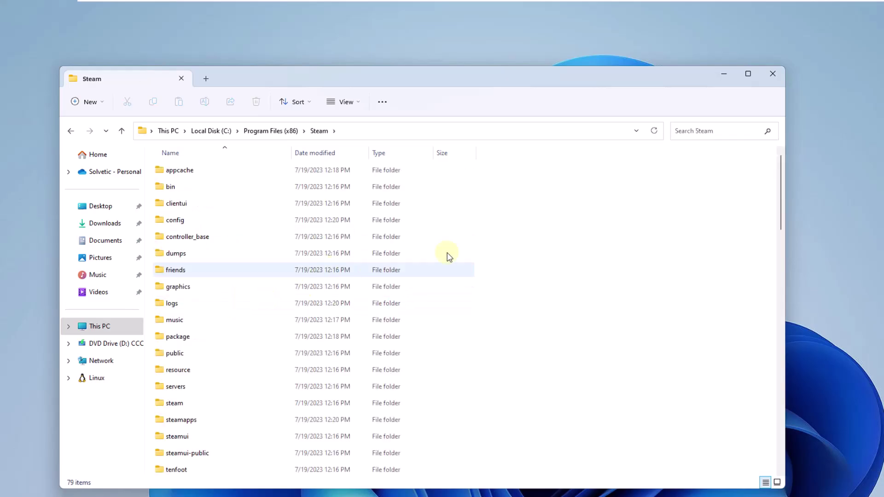
key("ctrl+f")
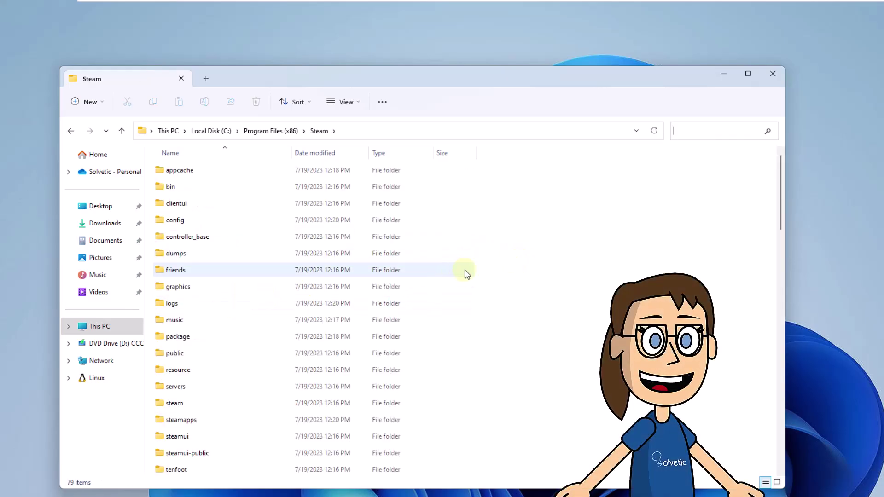
Step: Recycle all Steam folder items except steamapps, skipping every in-use file, then close Explorer
left_click(466, 274)
key("ctrl+a")
scroll(318, 304, "down", 1)
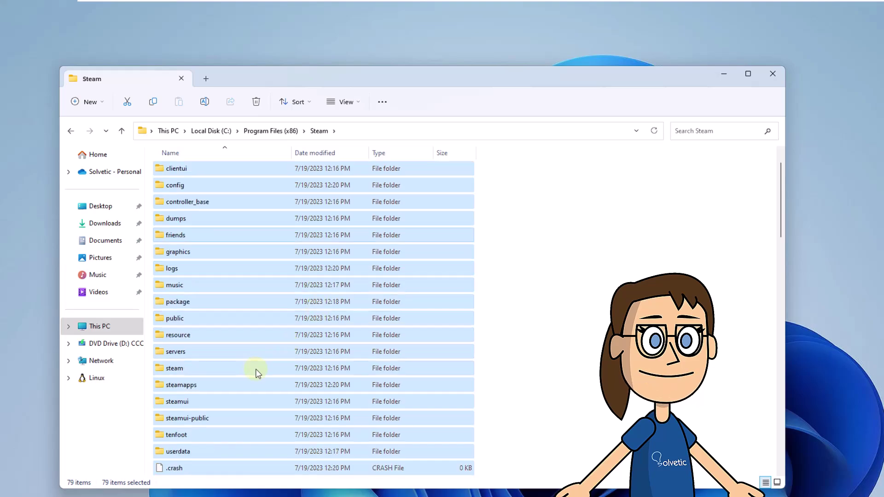
left_click(267, 385, "ctrl")
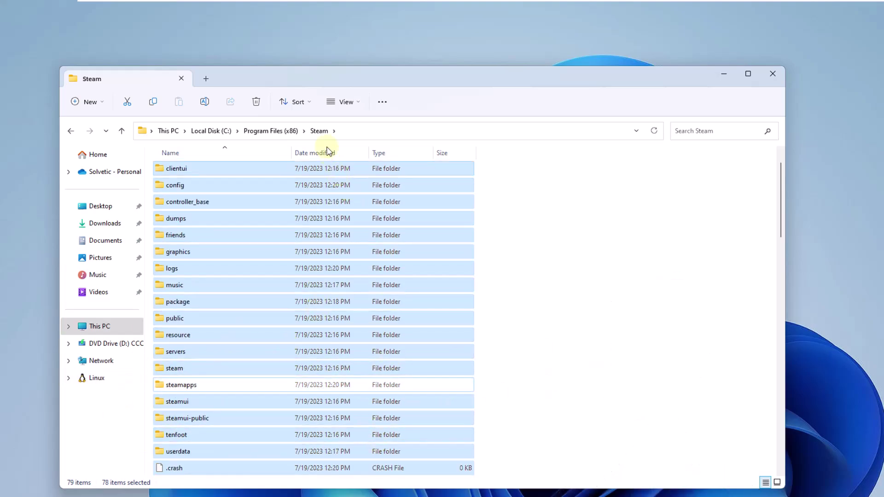
left_click(256, 103)
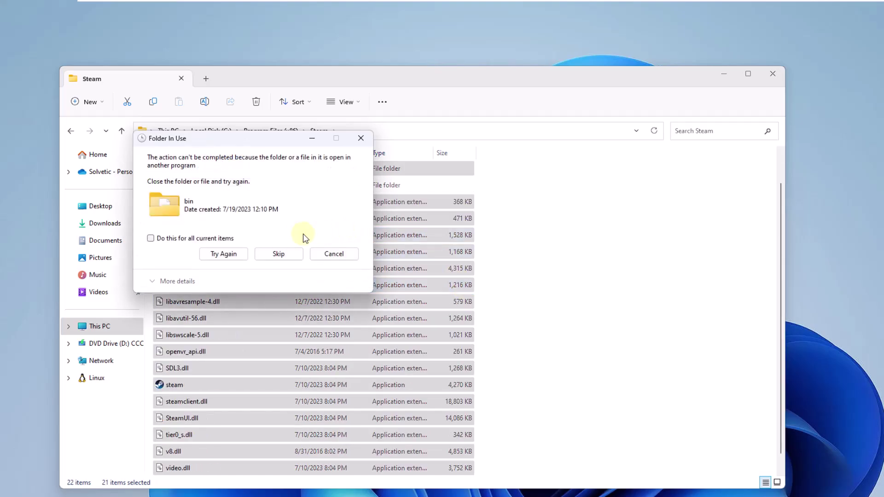
left_click(229, 243)
left_click(277, 255)
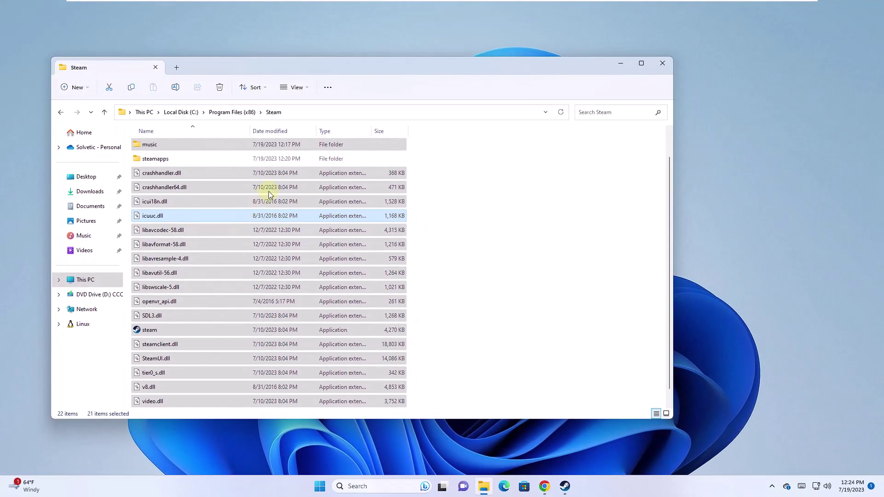
left_click(458, 255)
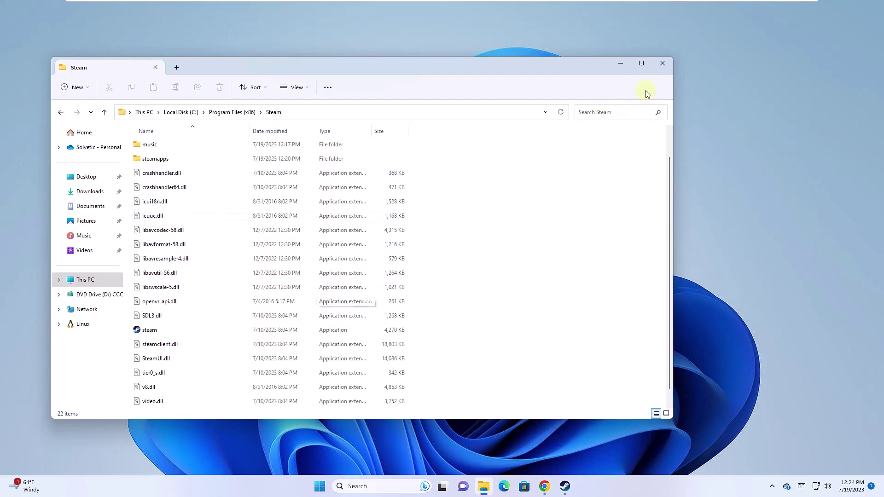
left_click(662, 63)
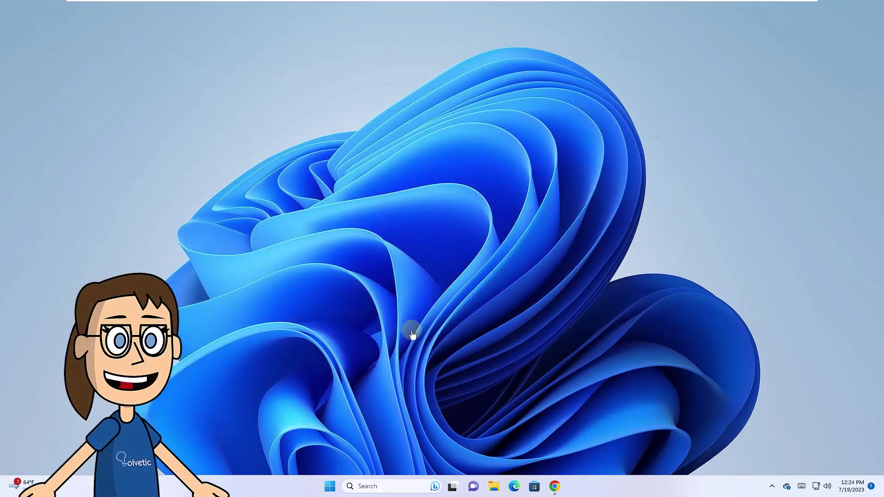
Step: Relaunch Steam via a Start search for 'steam', then close the fresh sign-in window
left_click(328, 488)
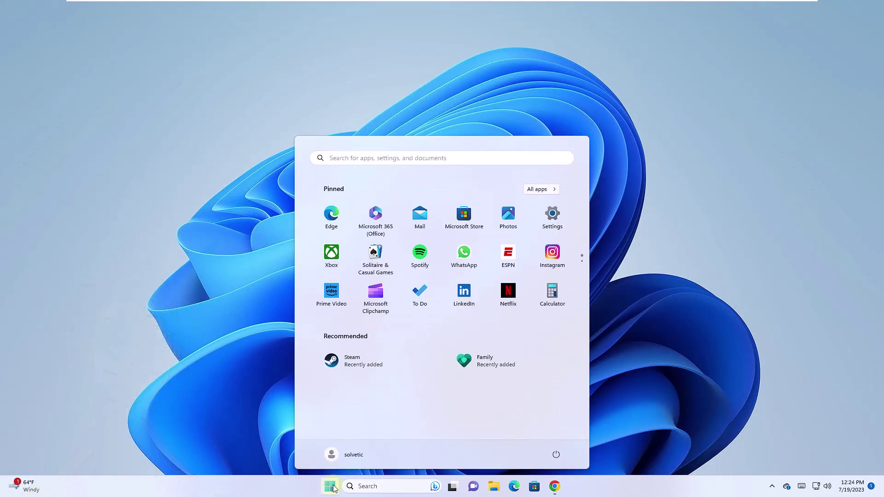
type("steam")
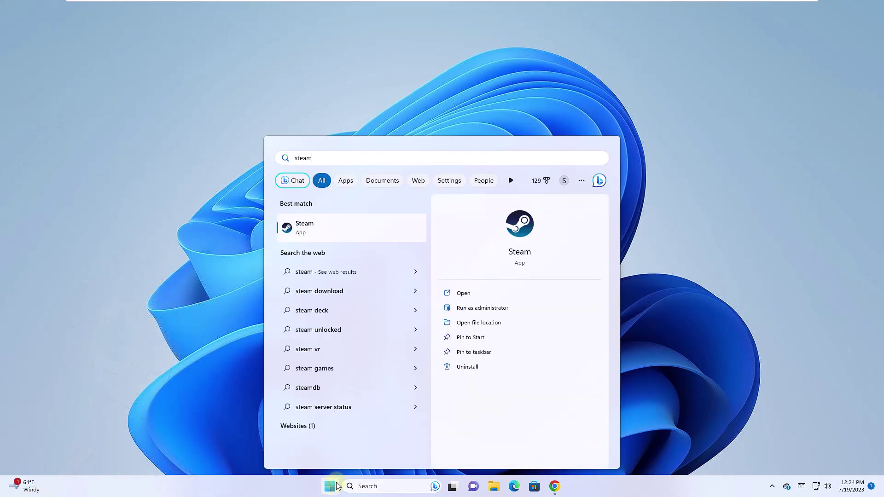
left_click(375, 231)
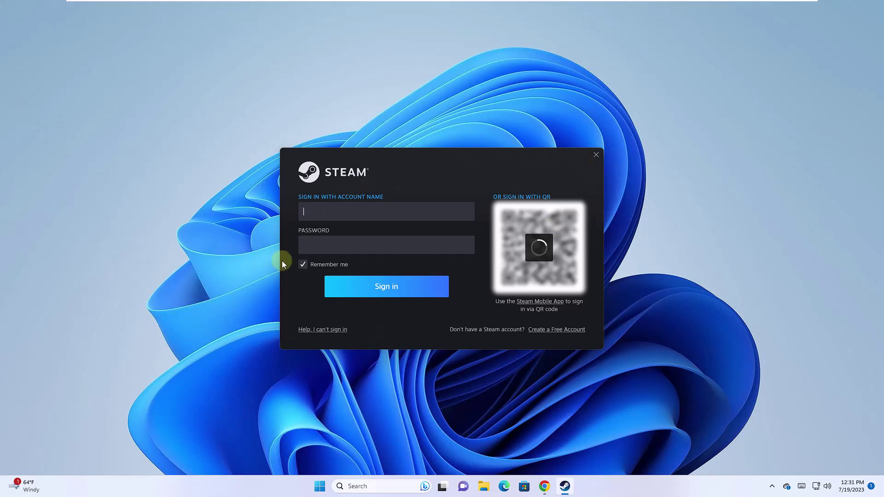
left_click(598, 157)
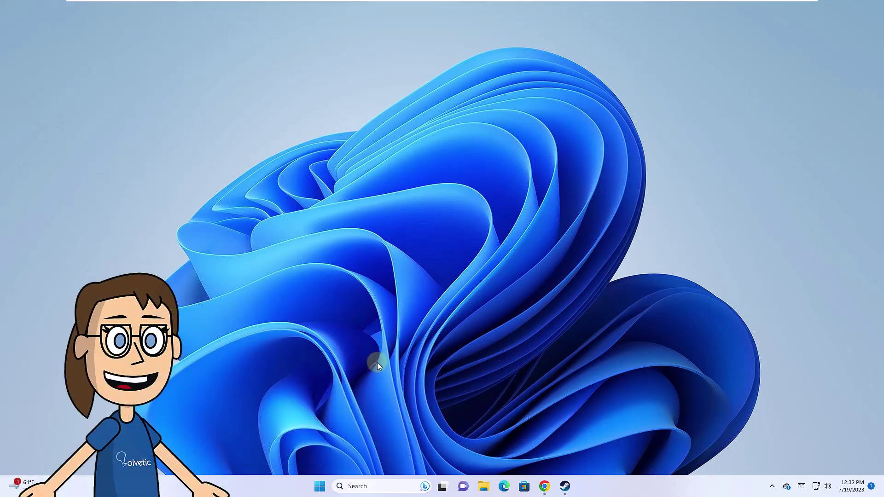
Step: Search the Start menu for 'securi' and launch Windows Security
left_click(320, 489)
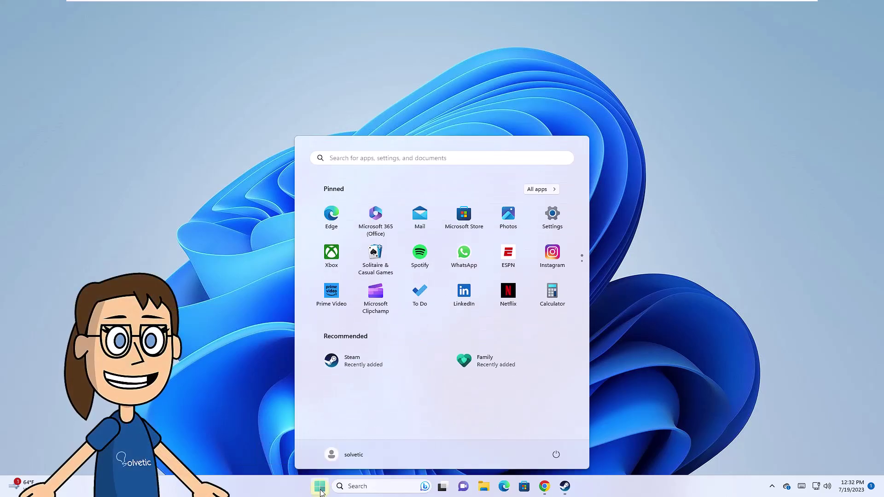
type("secur")
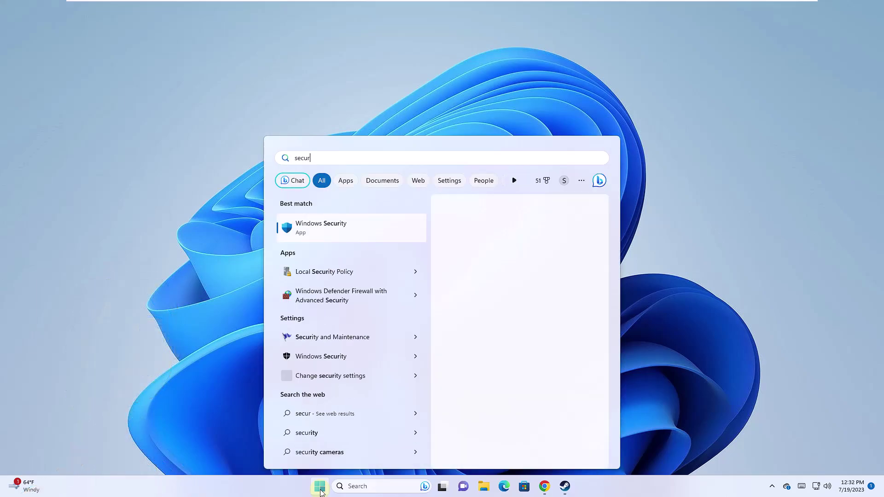
type("ity")
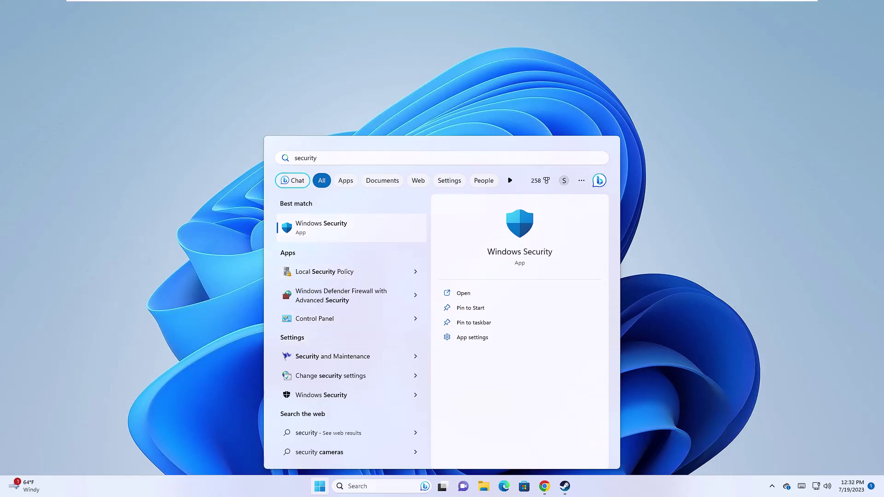
key("Return")
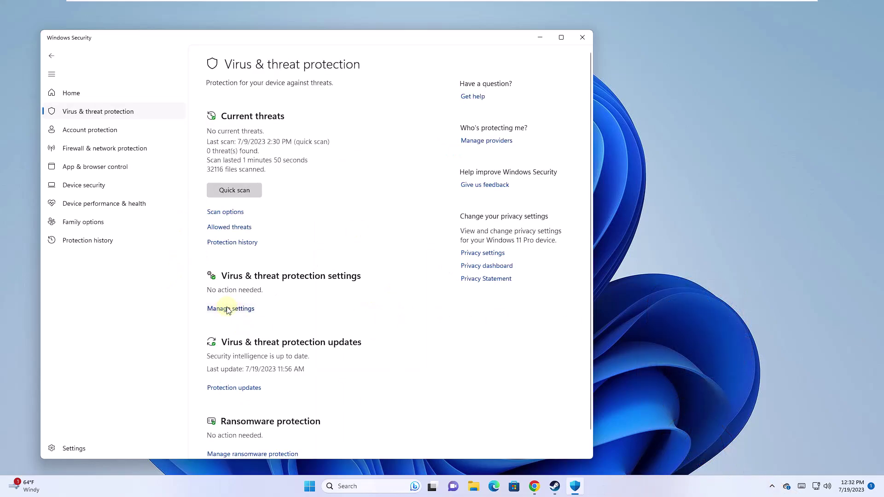
Step: Switch Microsoft Defender's Real-time protection to Off in the Virus & threat protection settings
left_click(241, 309)
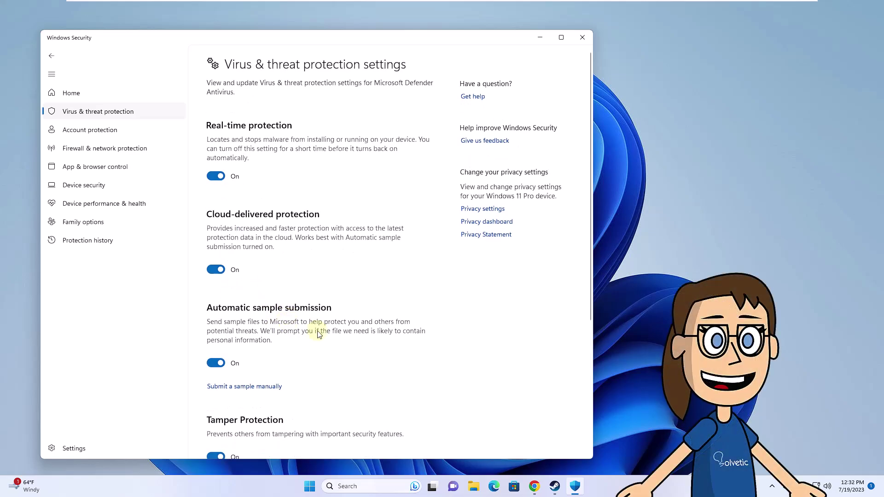
left_click(217, 175)
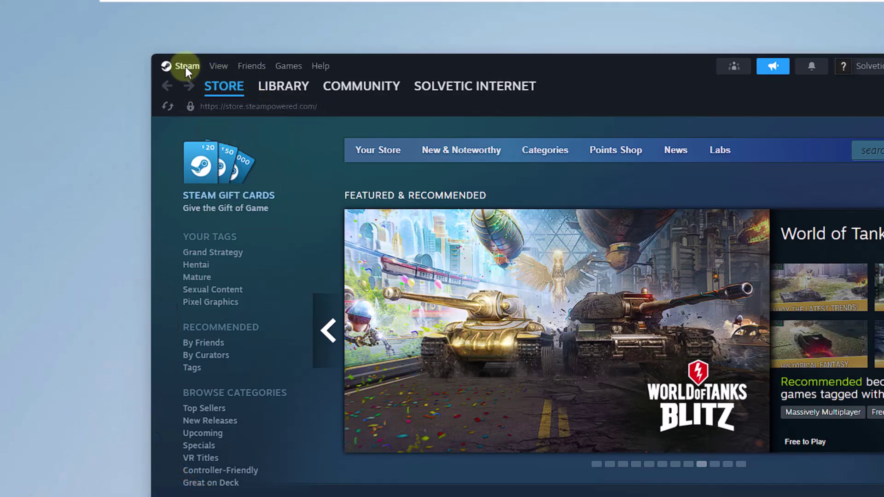
Step: Clear Steam's download cache from the Downloads section of Steam Settings
left_click(185, 66)
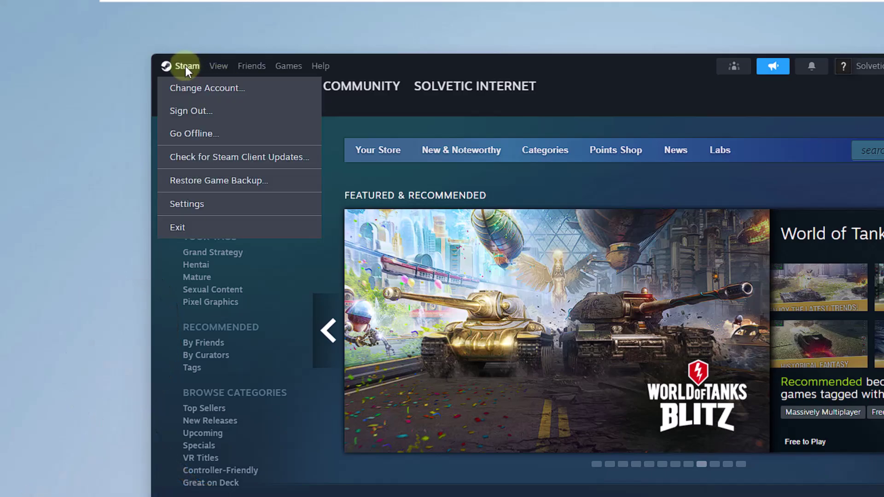
left_click(201, 203)
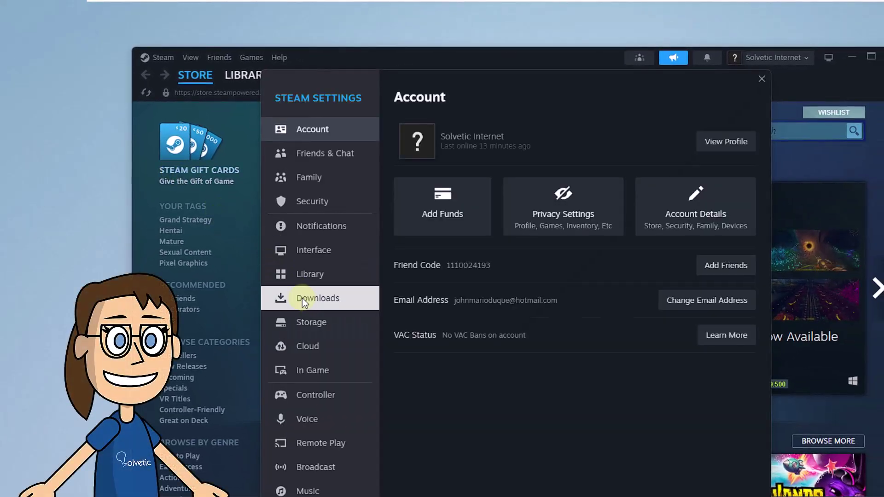
left_click(319, 302)
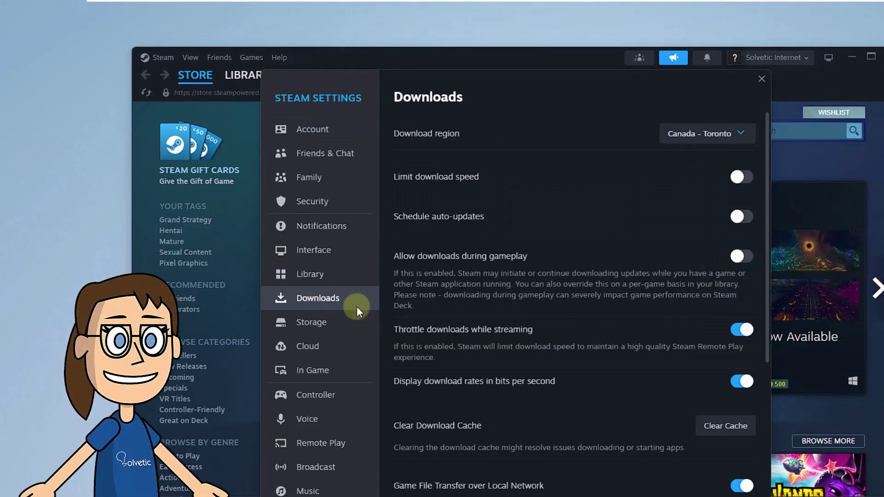
scroll(543, 311, "down", 1)
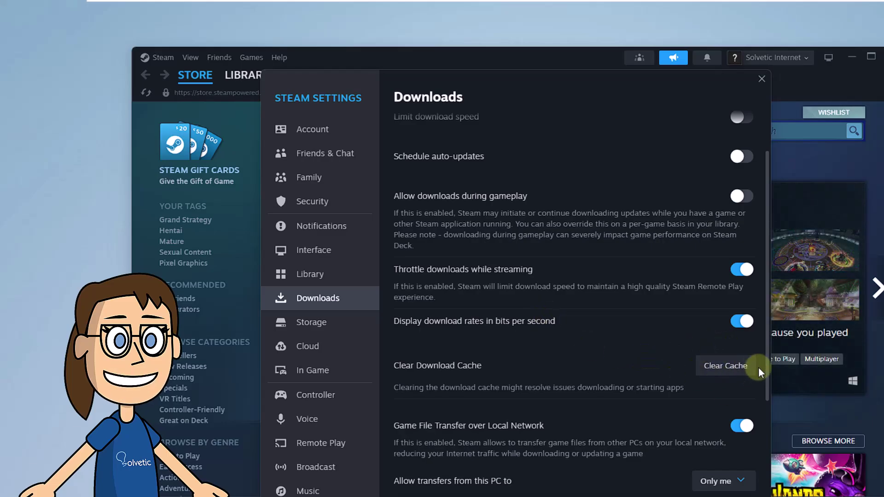
left_click(728, 362)
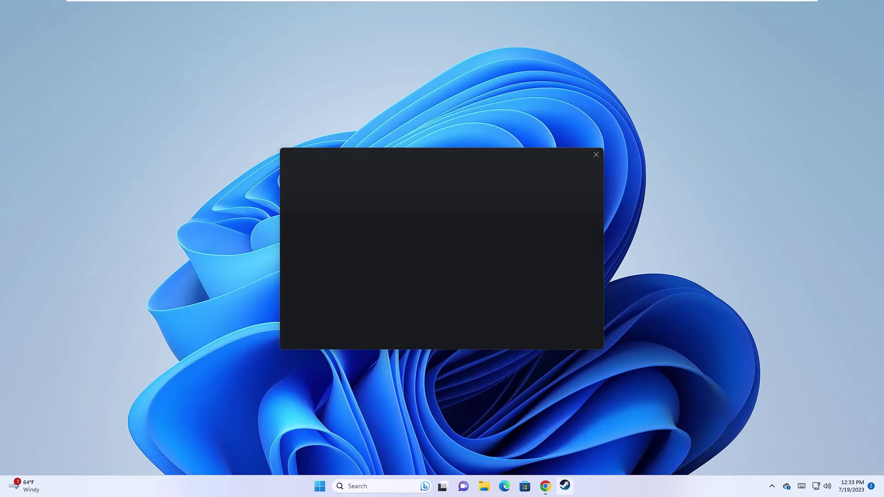
Step: Sign in to Steam with the account credentials, then minimize the client once the Library loads
left_click(449, 211)
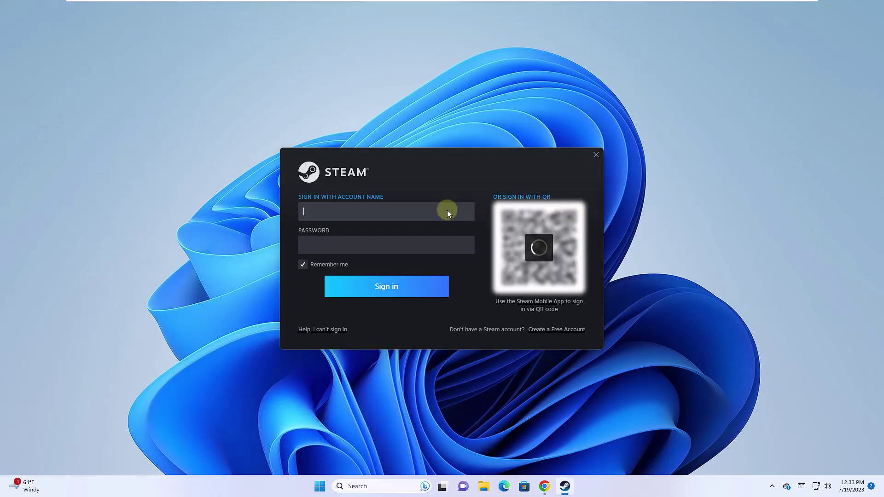
type("Solvetic1")
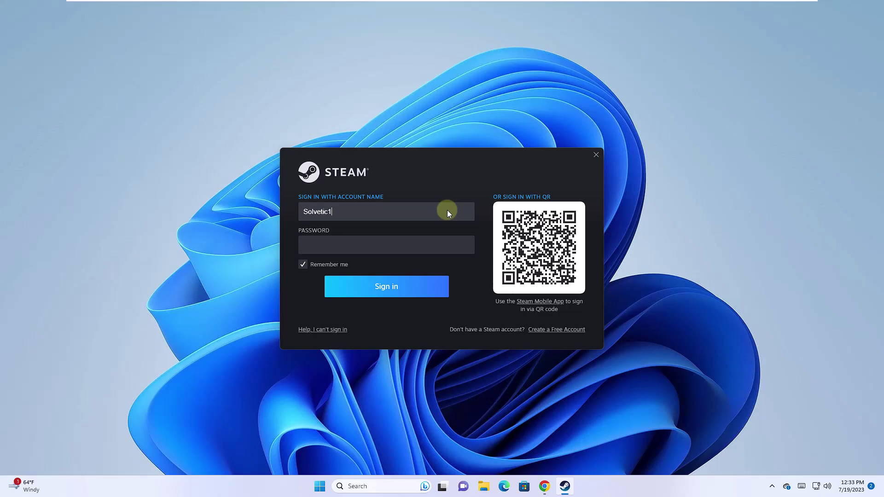
type("•••••••••")
type("•")
key("Return")
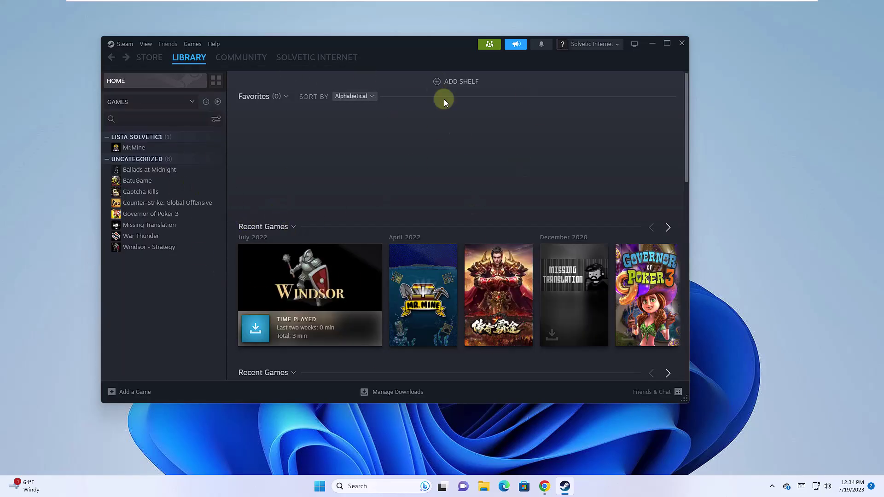
left_click(652, 43)
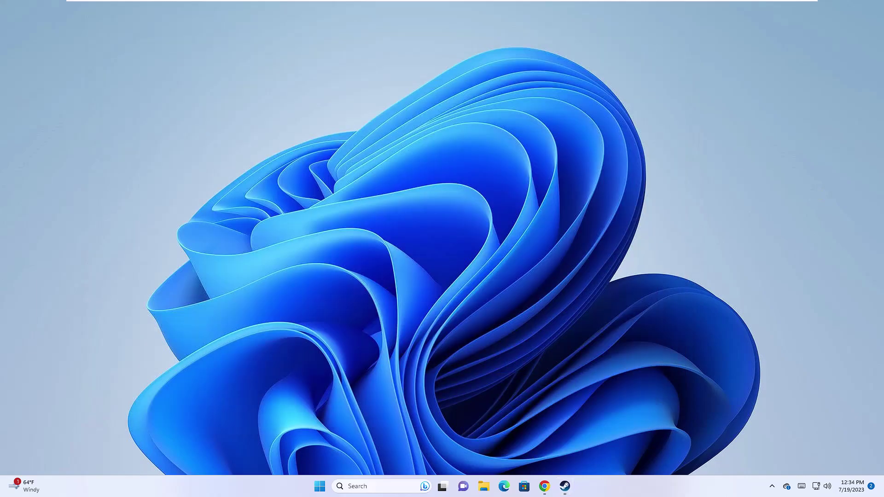